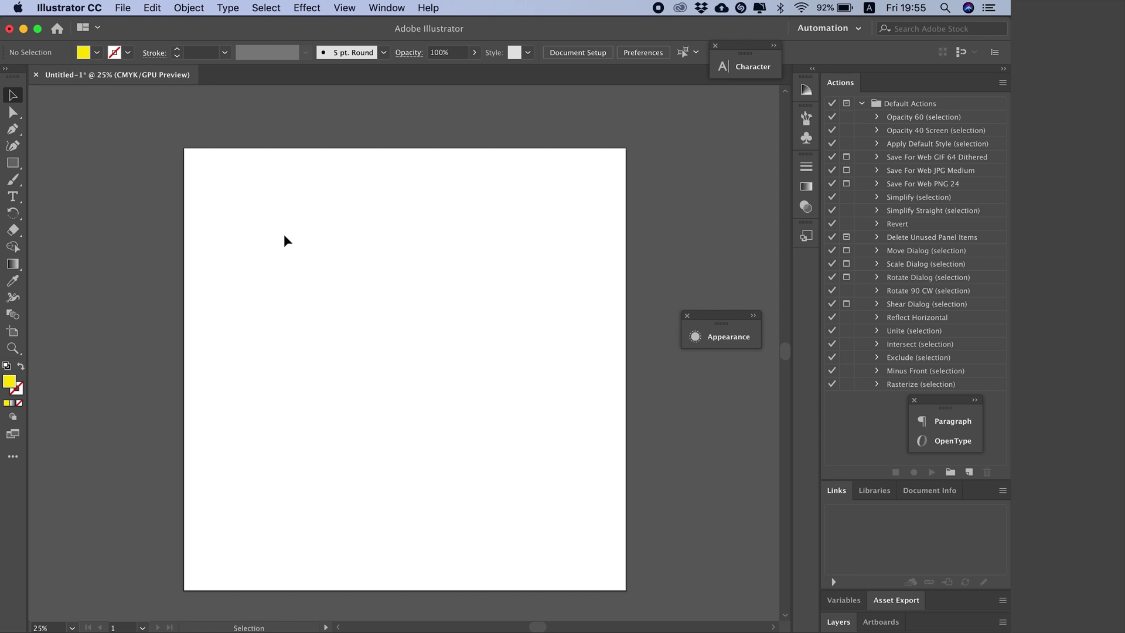
Draw a yellow square in the artboard's upper-left with the Rectangle tool and select it
scroll(284, 234, "left", 2)
scroll(283, 234, "right", 3)
scroll(283, 233, "down", 1)
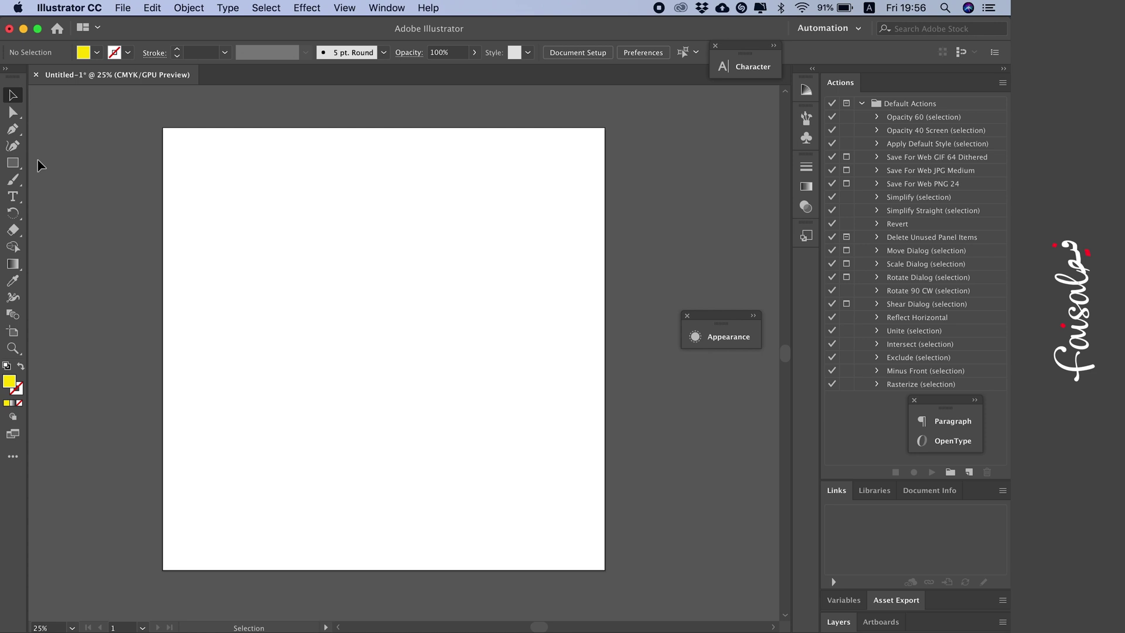
left_click(13, 163)
left_click_drag(236, 204, 473, 397)
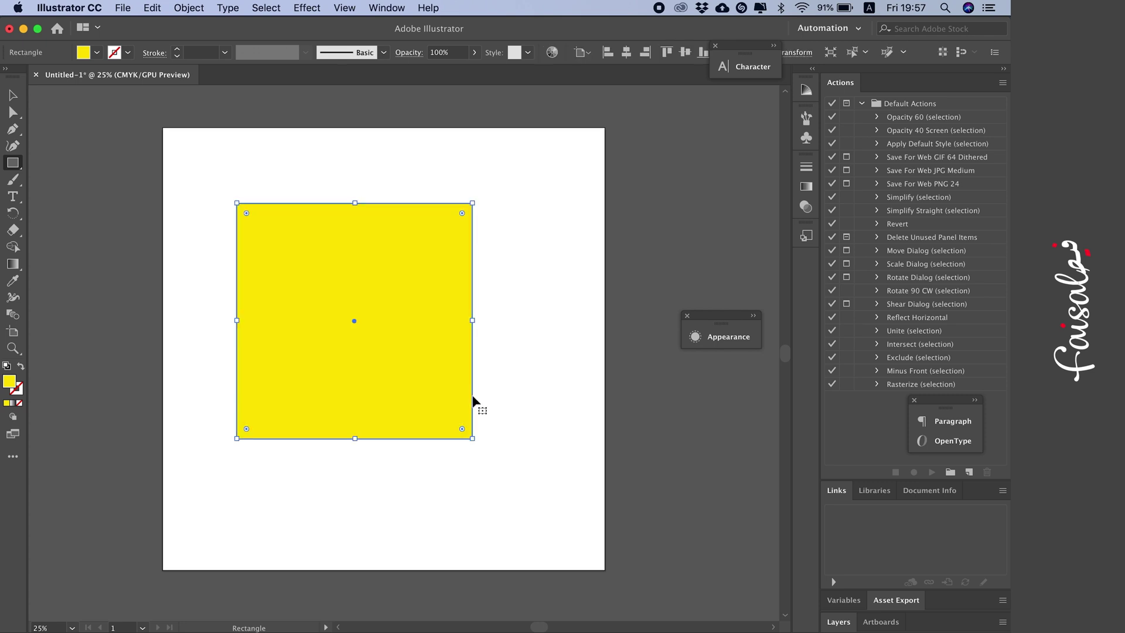
key("v")
left_click(516, 377)
left_click(372, 377)
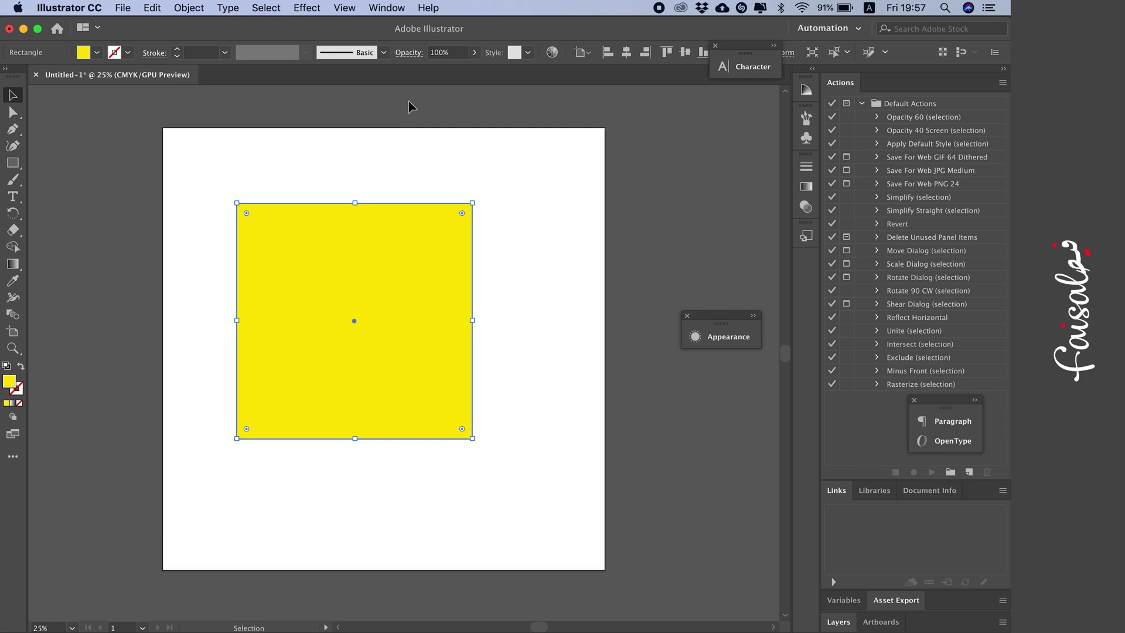
Open PANTONE+ Solid Coated through Window > Swatch Libraries > Color Books
left_click(388, 8)
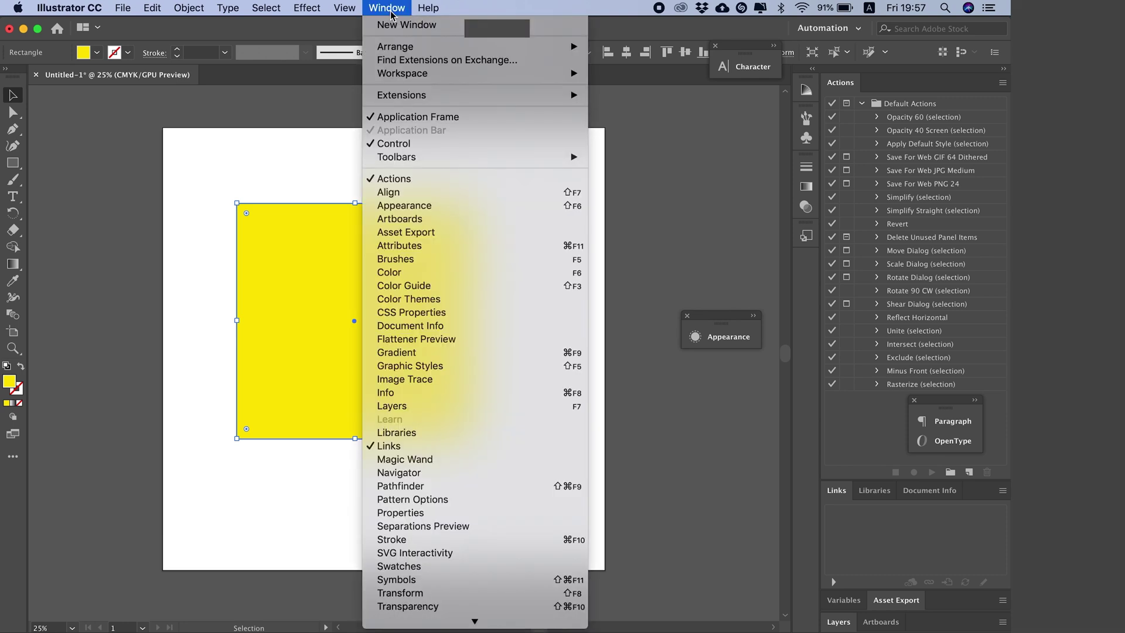
mouse_move(474, 621)
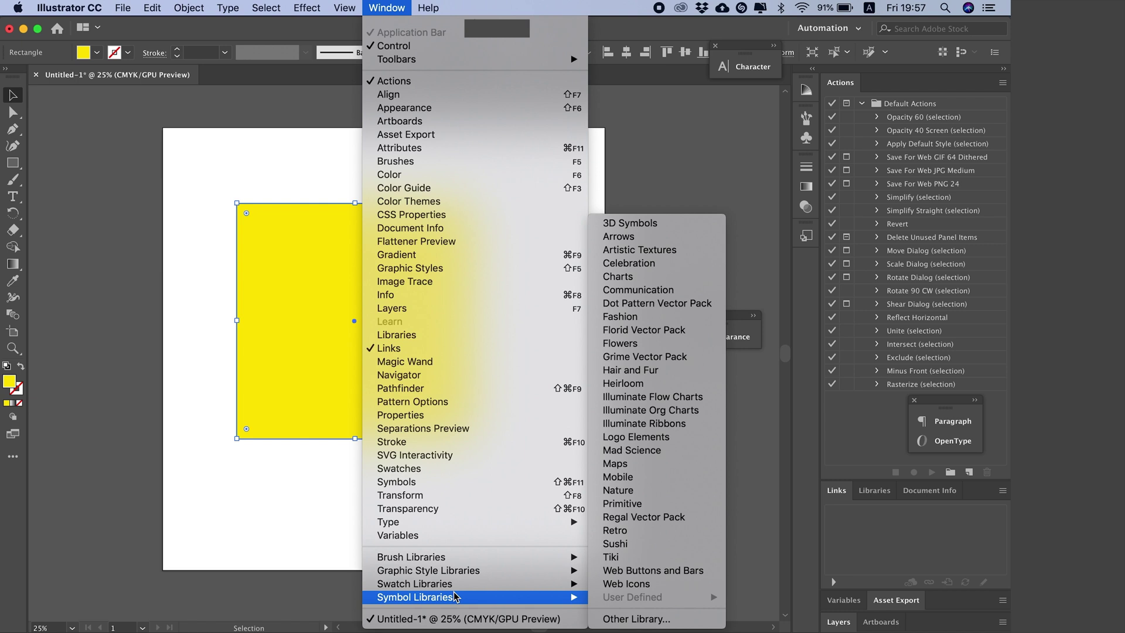
mouse_move(453, 588)
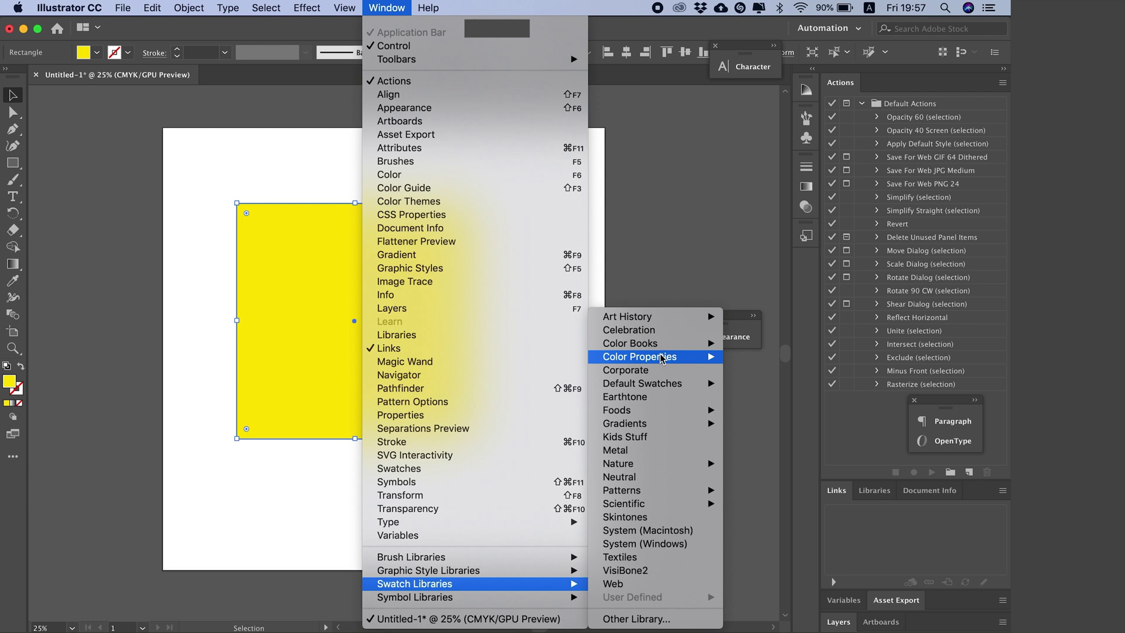
mouse_move(661, 347)
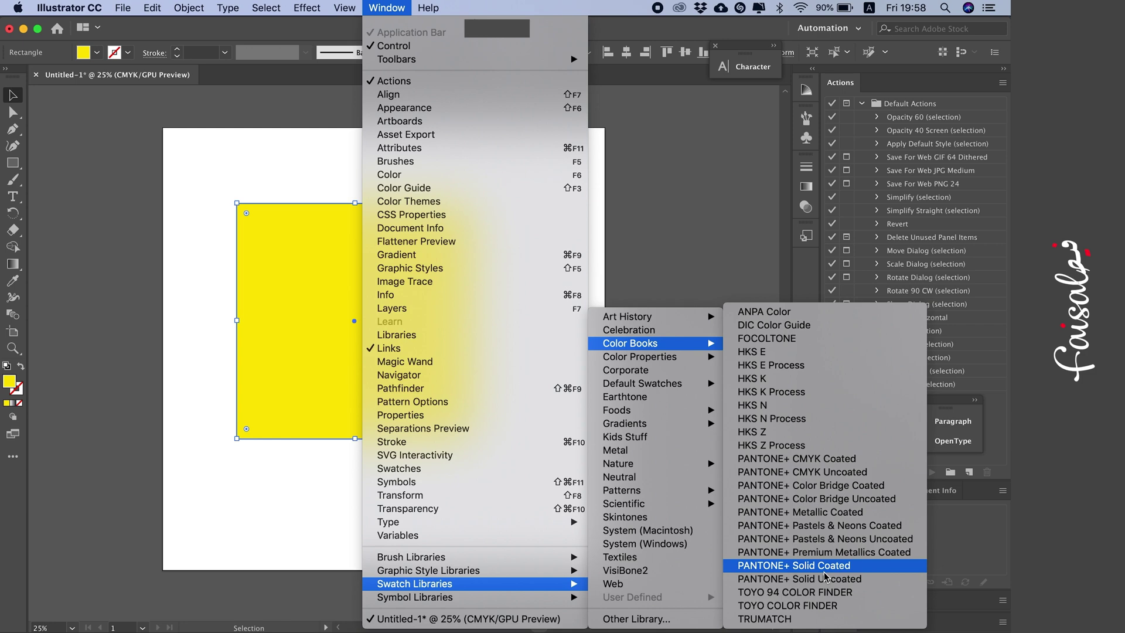
left_click(825, 571)
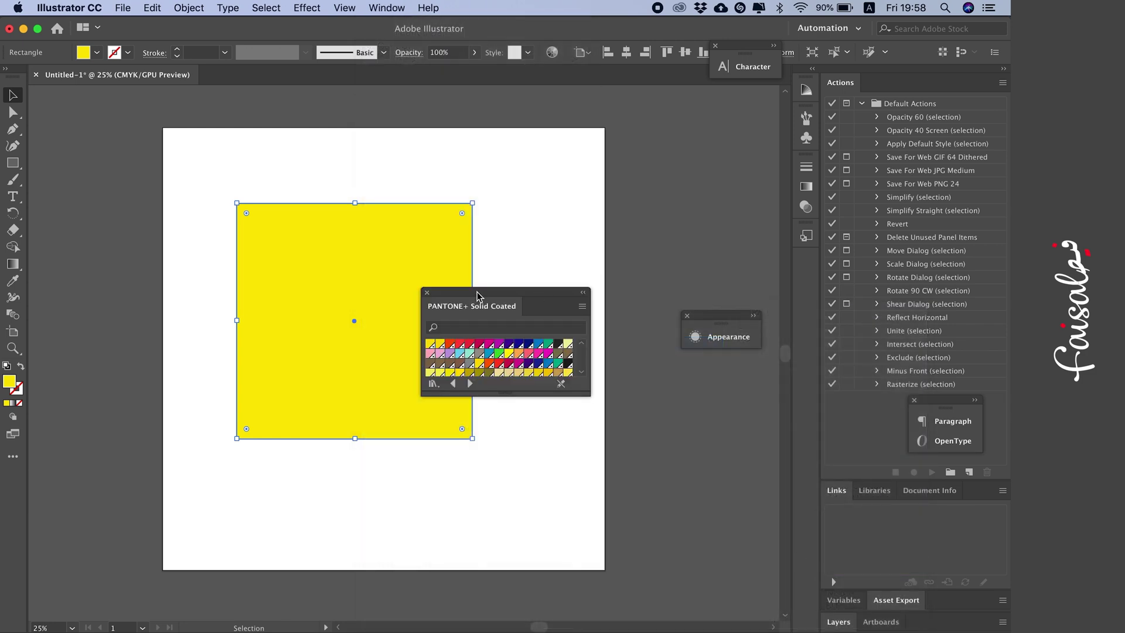
Move the Pantone swatch panel up beside the square and enlarge it to show more colours
left_click_drag(481, 292, 558, 180)
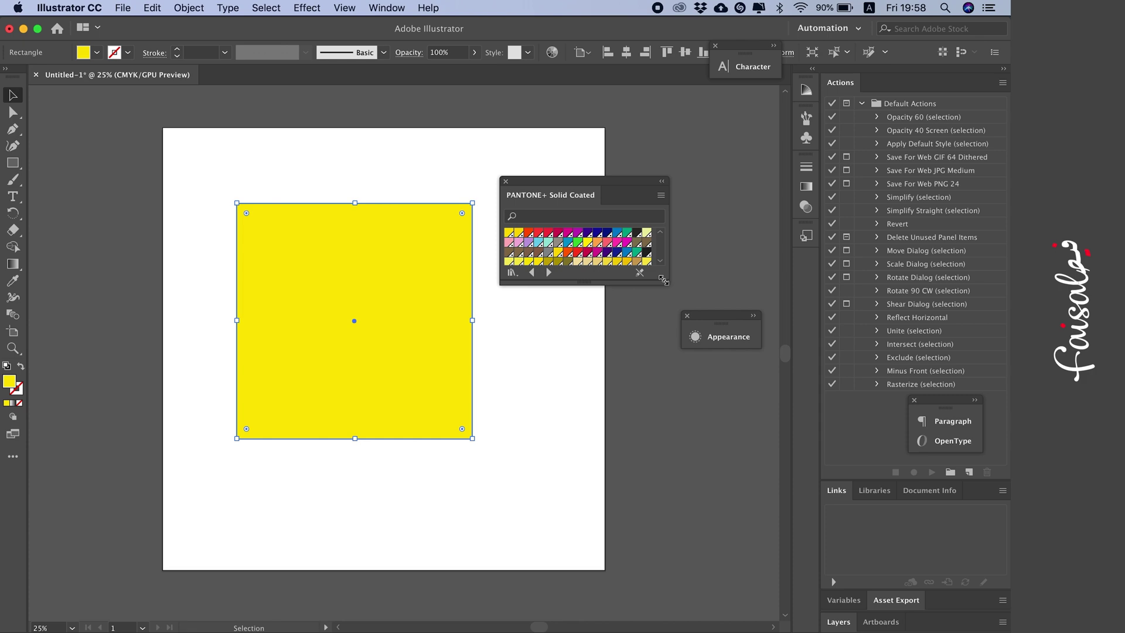
left_click_drag(664, 290, 767, 597)
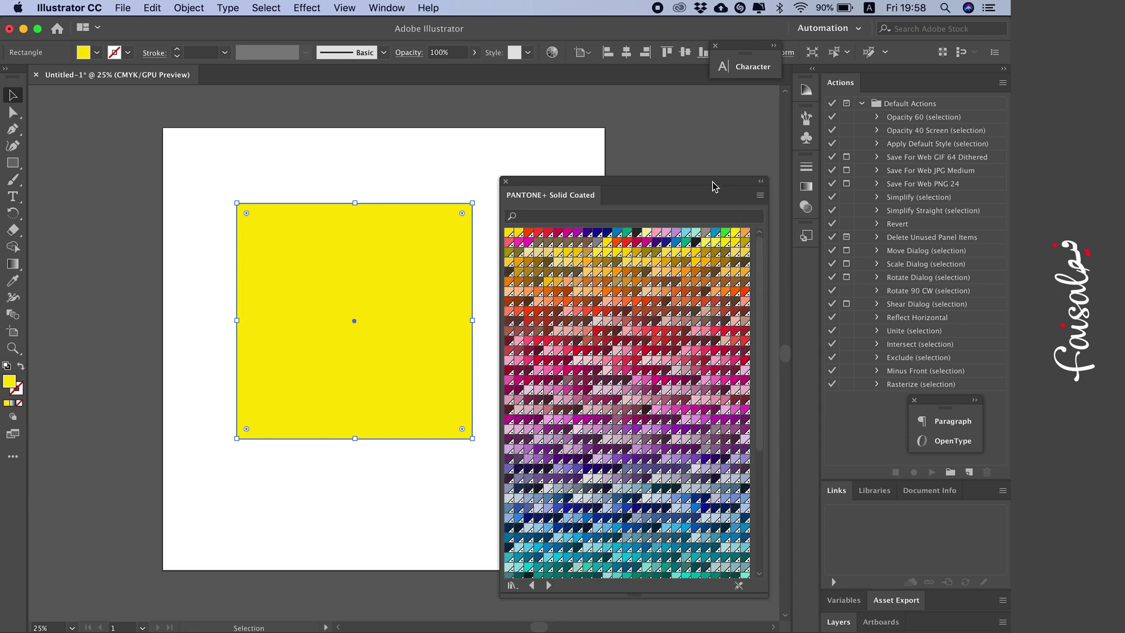
left_click_drag(716, 186, 715, 145)
scroll(663, 302, "down", 10)
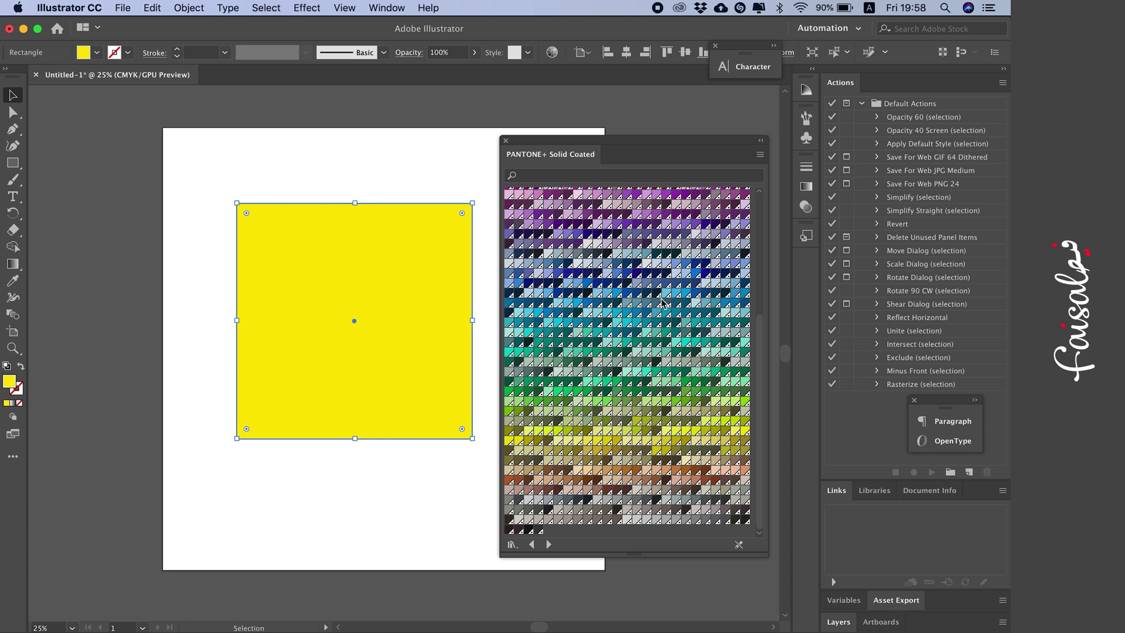
scroll(663, 302, "up", 10)
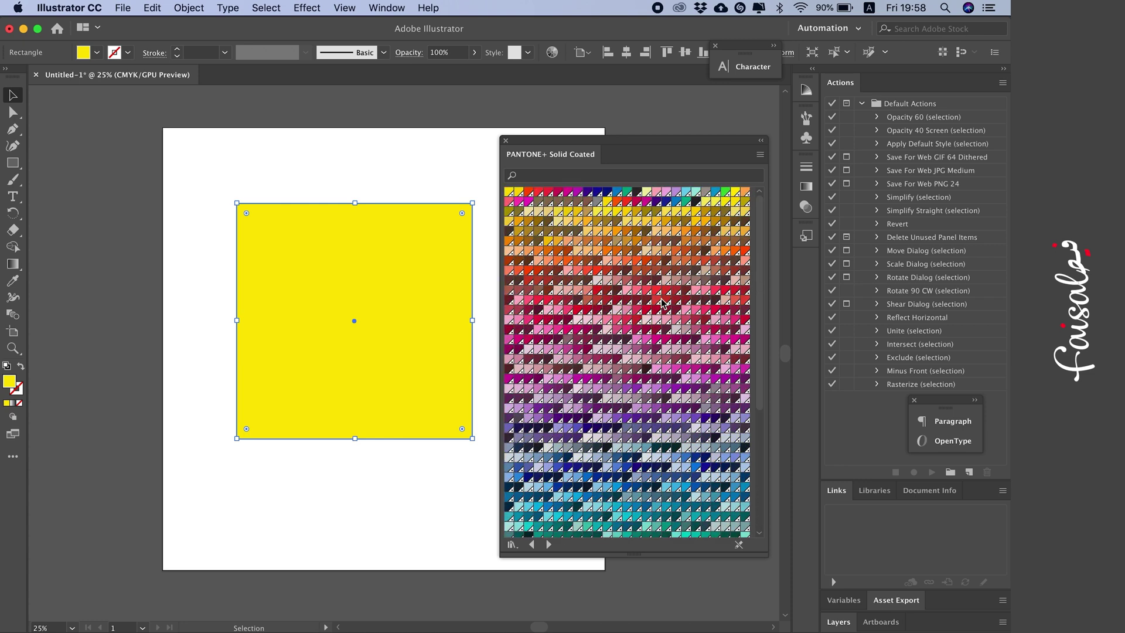
Fill the square with a brown Pantone swatch, then change it to purple
left_click(578, 281)
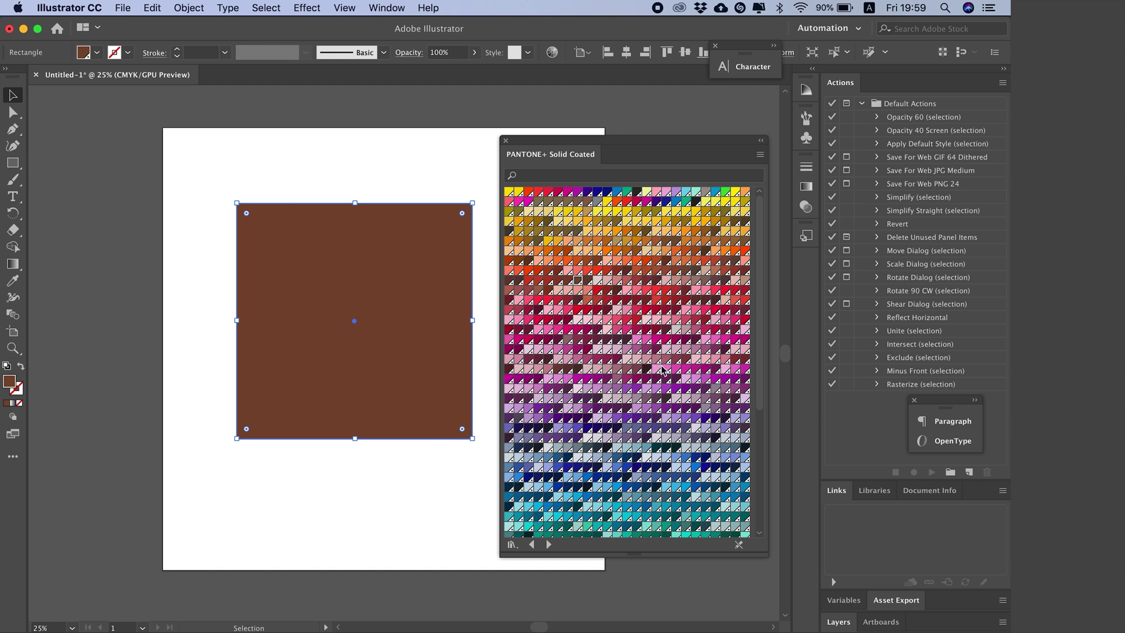
left_click(646, 409)
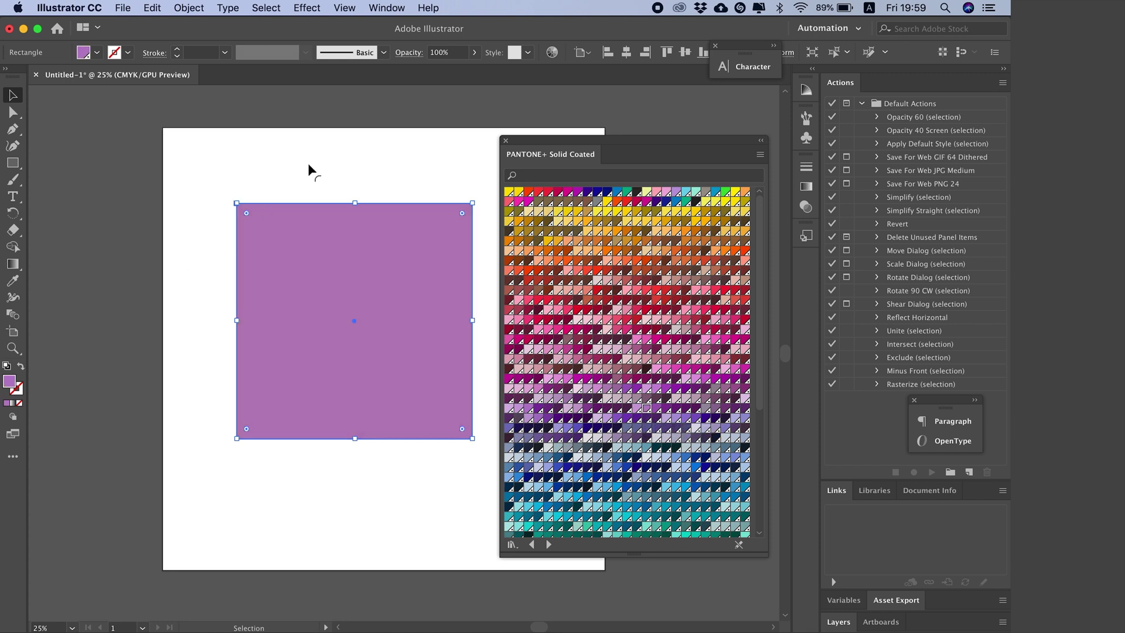
left_click(118, 143)
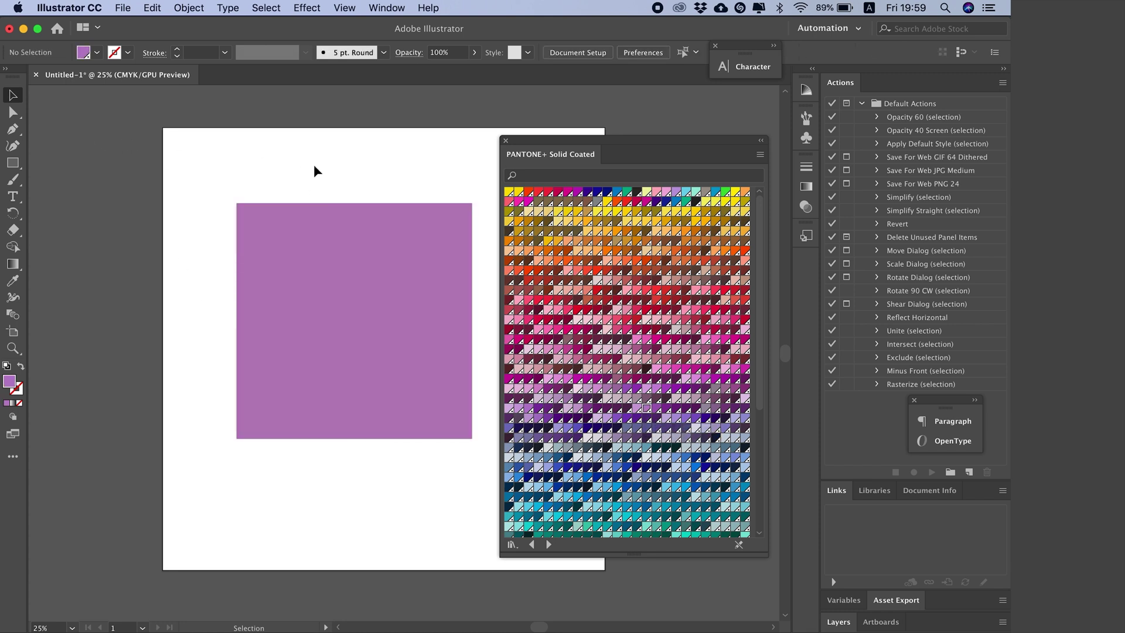
left_click(305, 268)
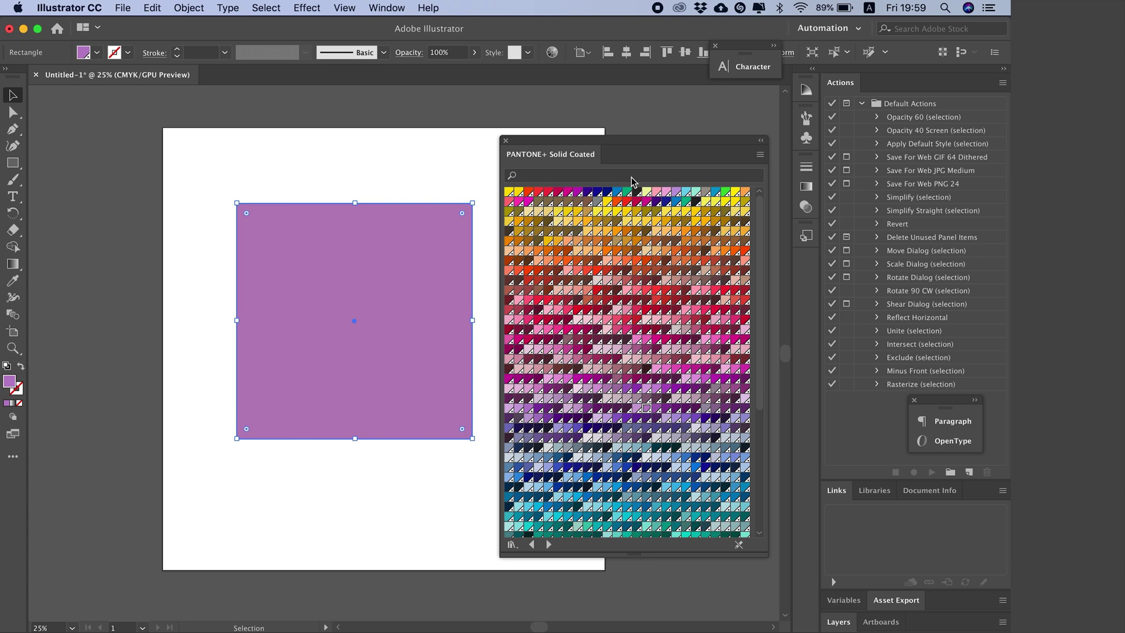
left_click_drag(715, 144, 690, 197)
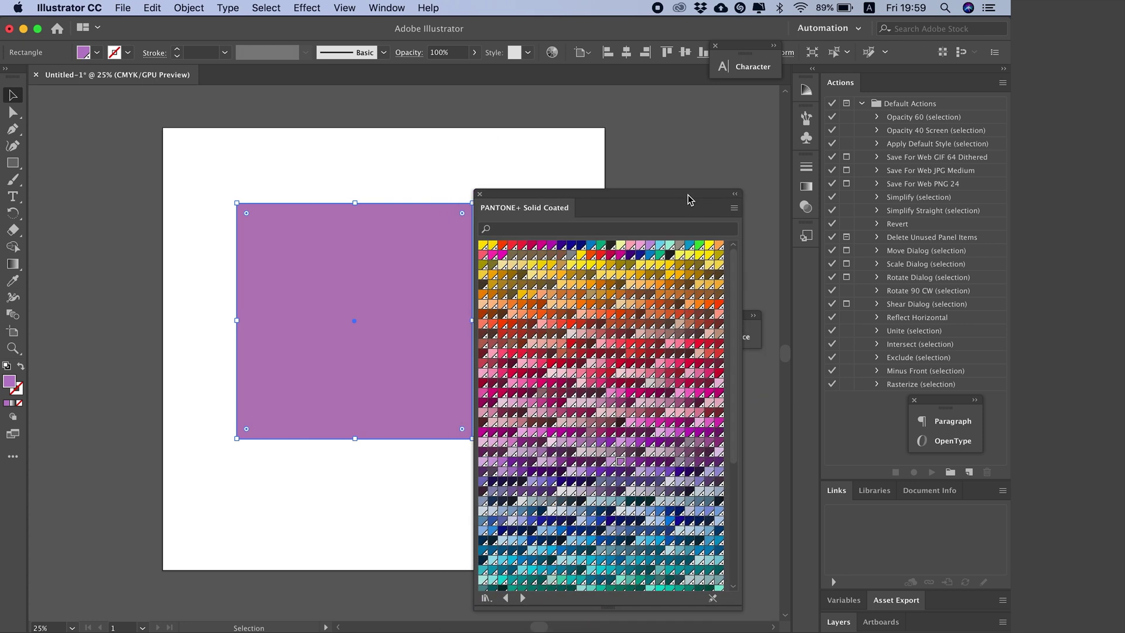
Open the Color panel from Window, float it beside the swatch library, and focus the swatch search
left_click(409, 7)
left_click(430, 276)
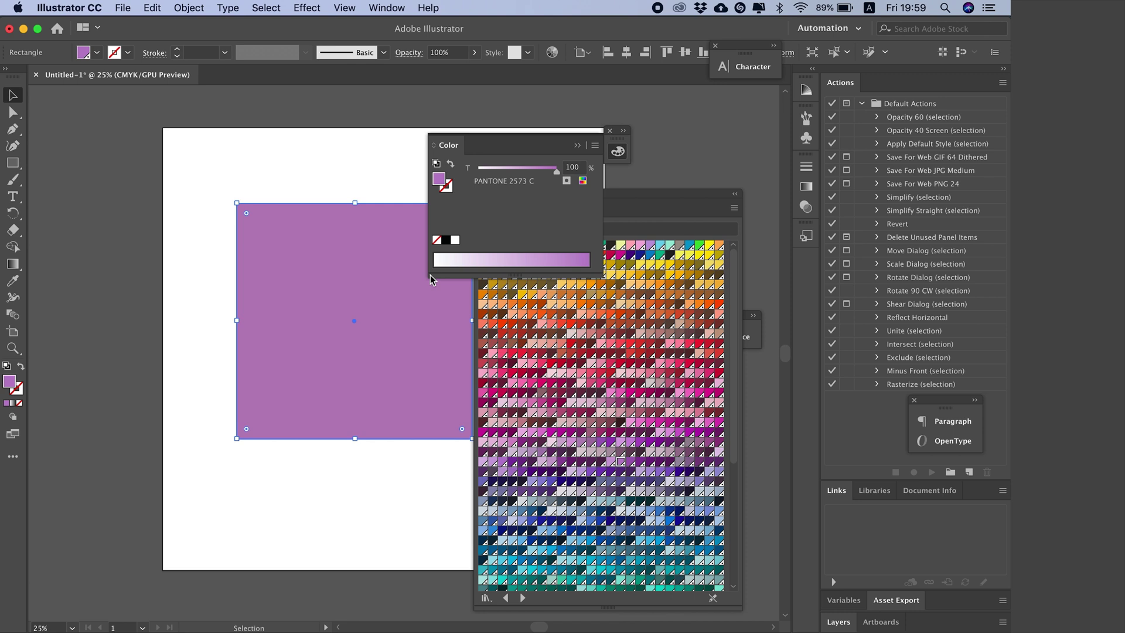
left_click_drag(536, 145, 551, 119)
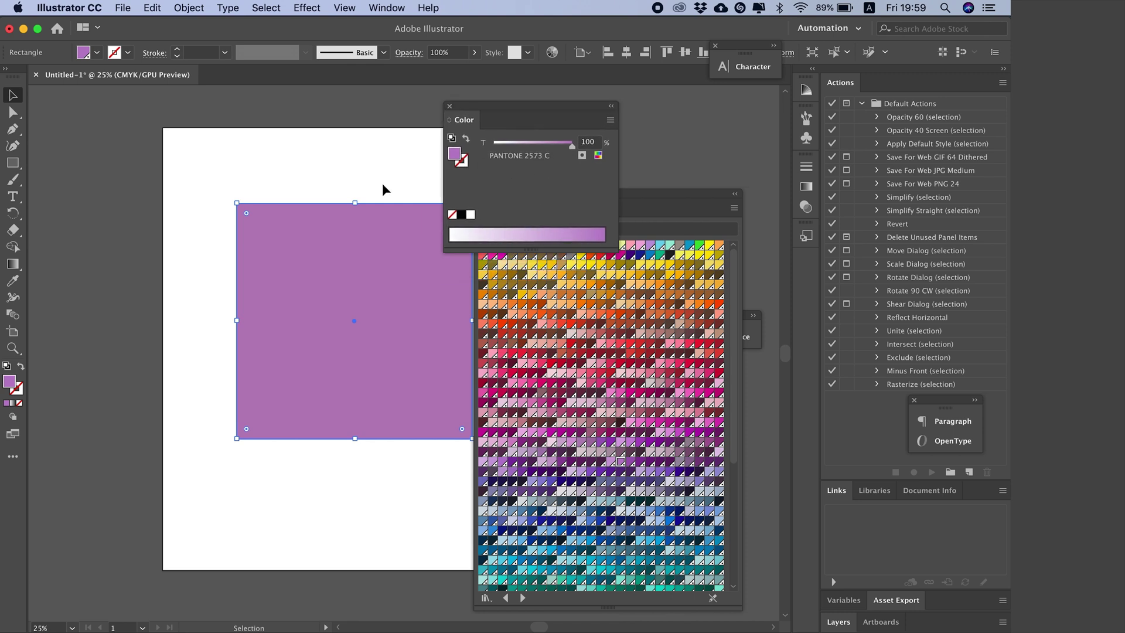
scroll(382, 183, "right", 5)
left_click_drag(734, 326, 735, 538)
left_click(604, 227)
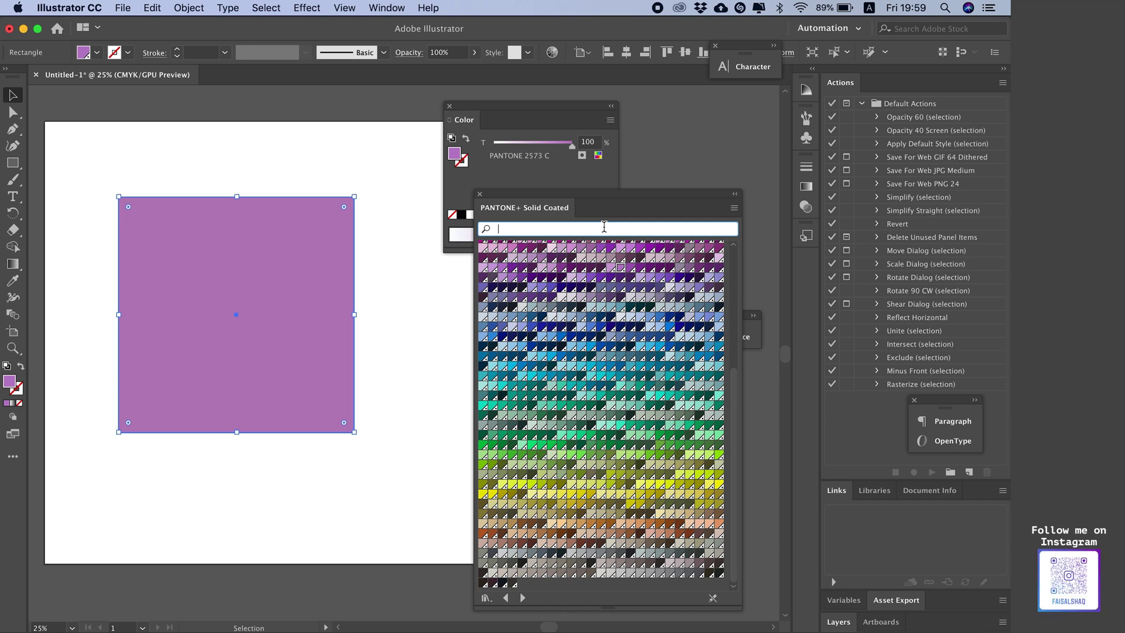
Search swatches for 877, try PANTONE 877 C, then undo back to PANTONE 2573 C
type("877")
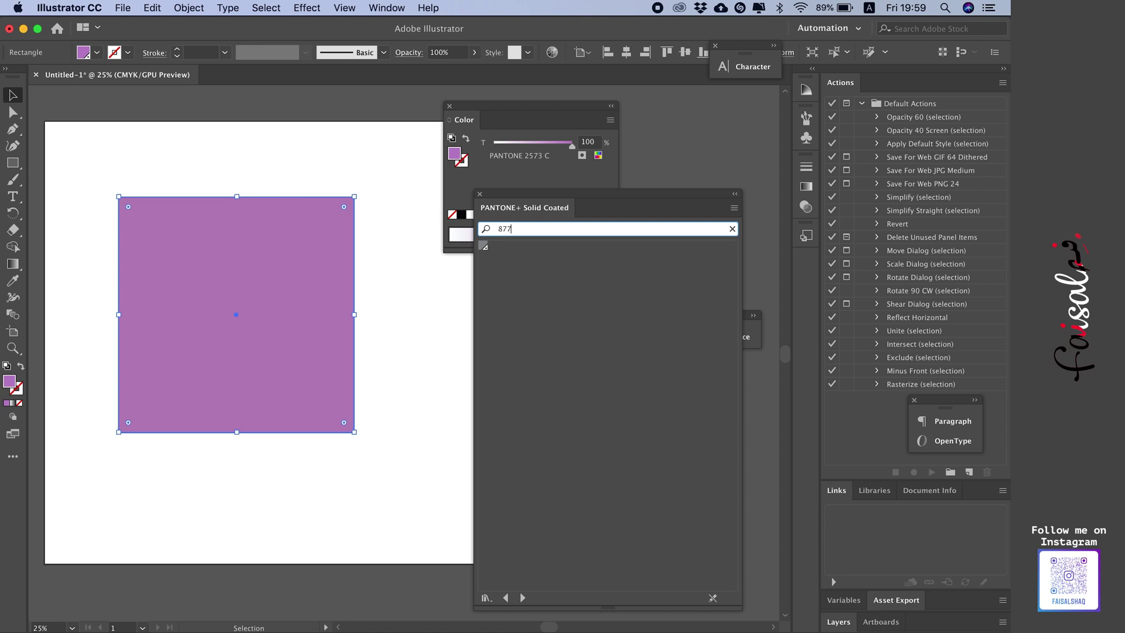
left_click(483, 246)
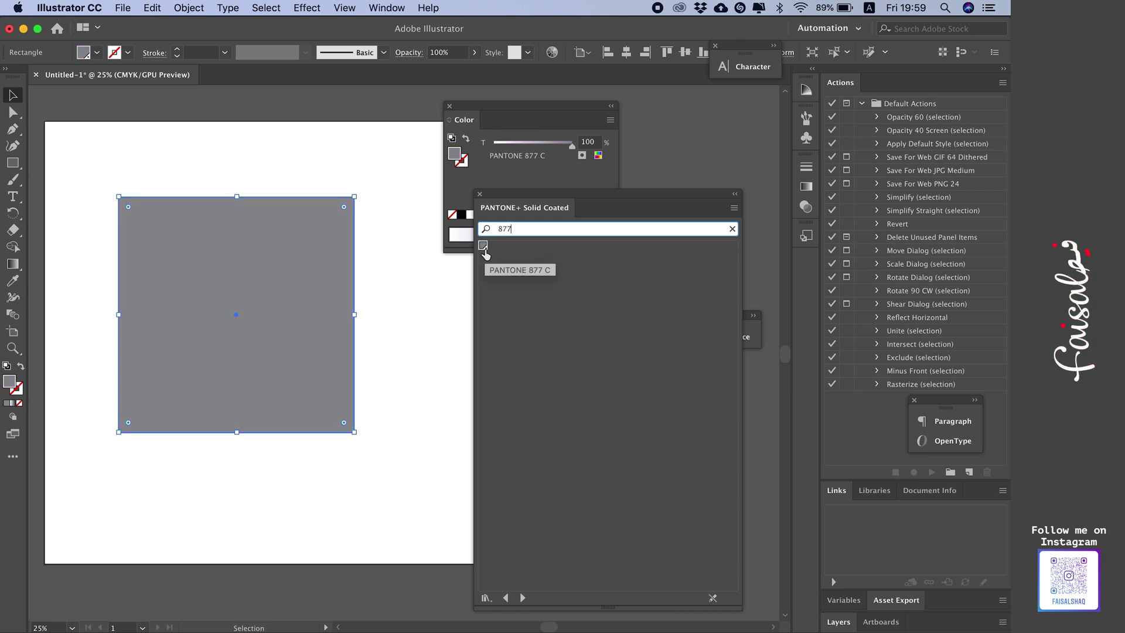
left_click(268, 138)
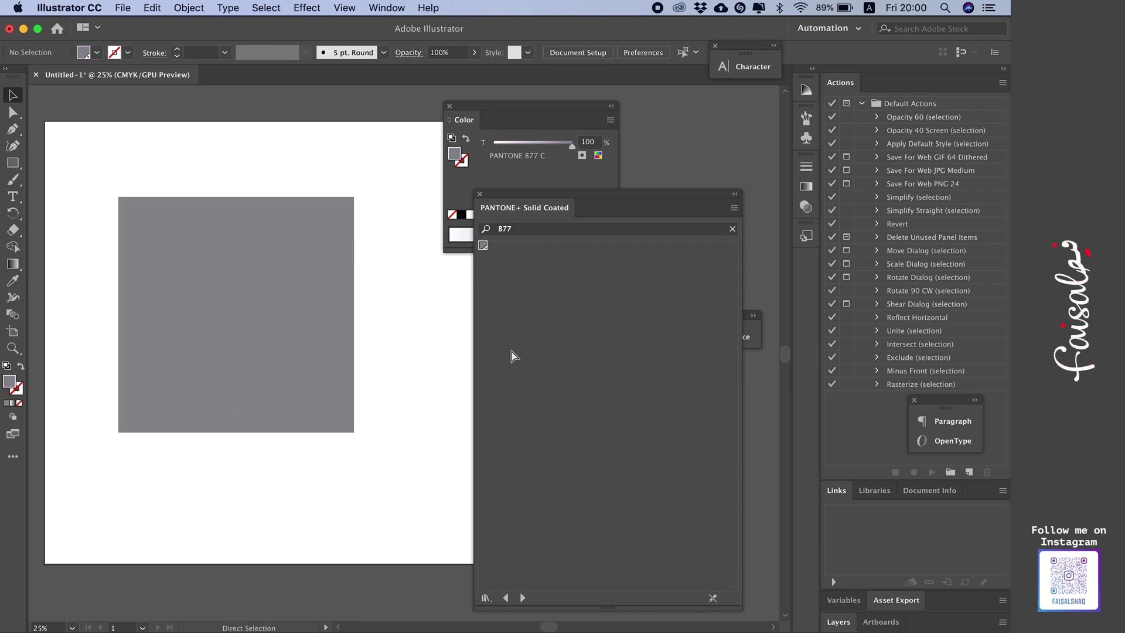
key("super+z")
left_click(372, 234)
left_click(290, 247)
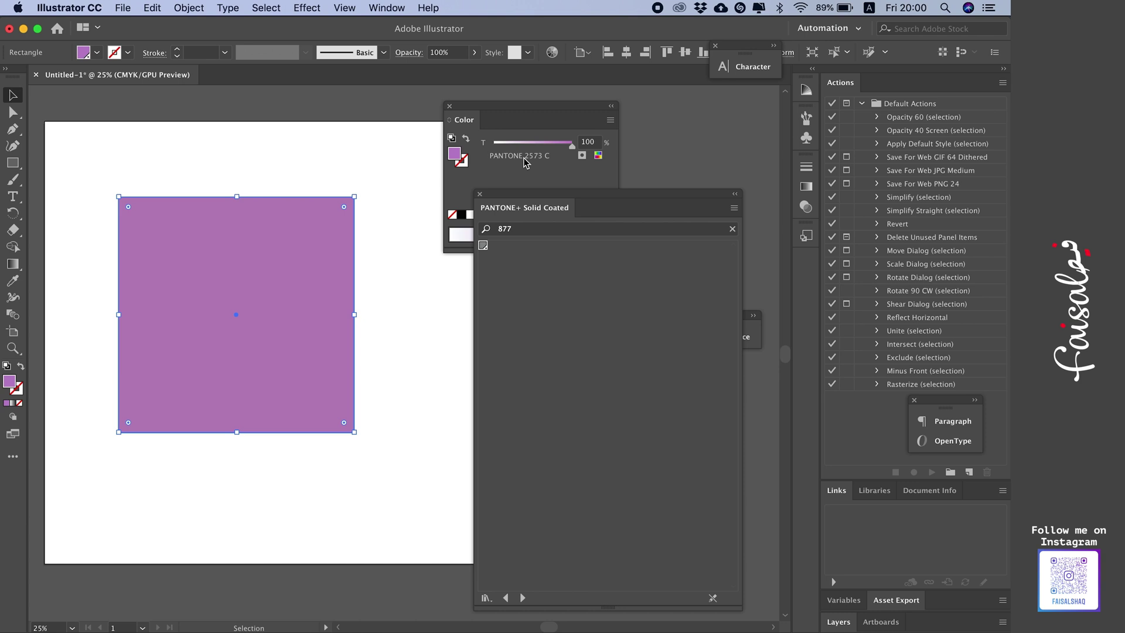
left_click(526, 181)
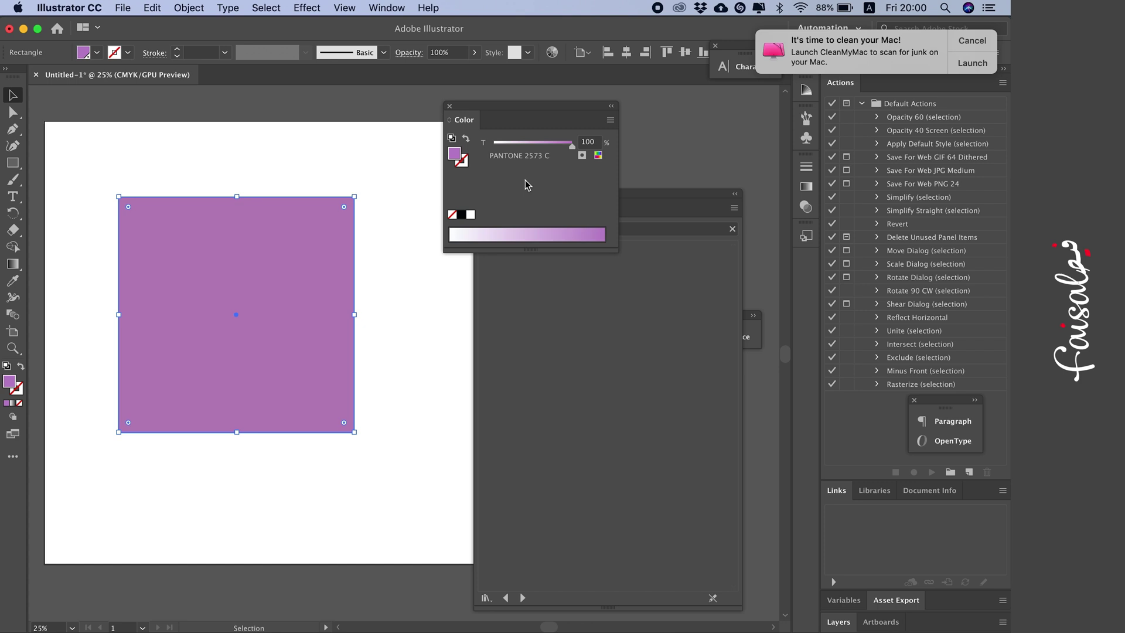
Convert the square's Pantone fill to CMYK process and dismiss the notification
left_click(318, 149)
left_click(286, 276)
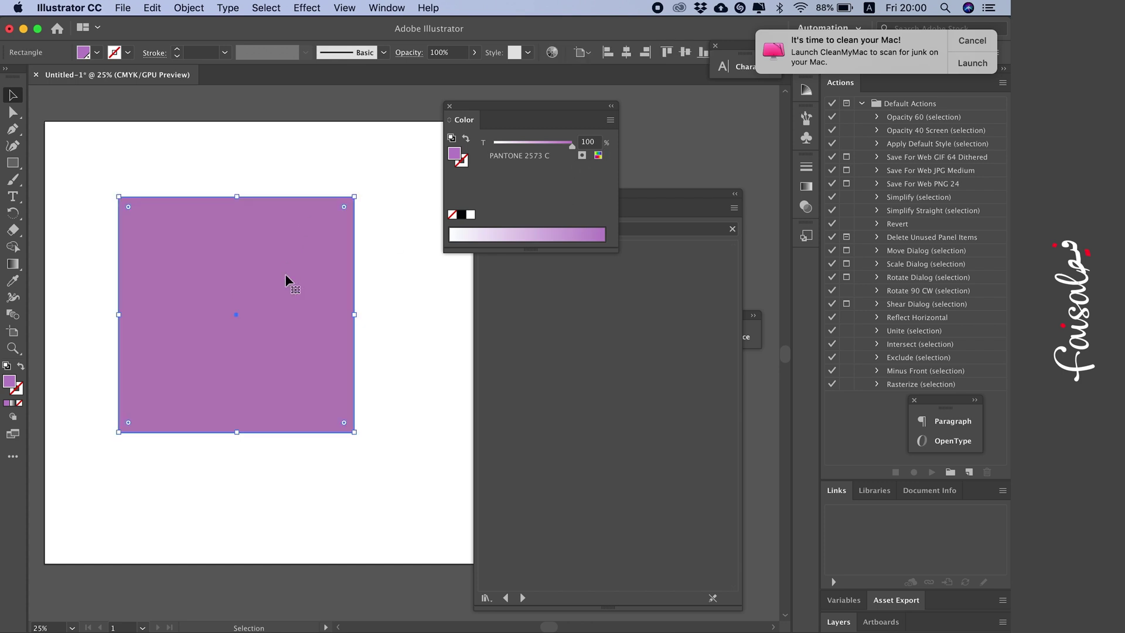
left_click(598, 155)
left_click(267, 158)
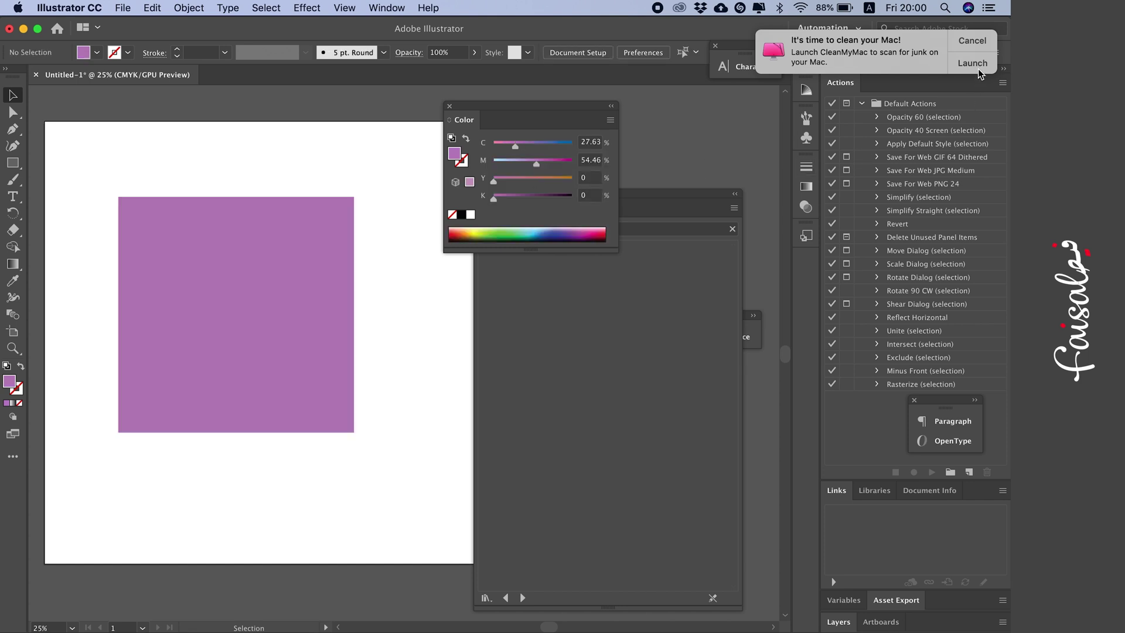
left_click(974, 41)
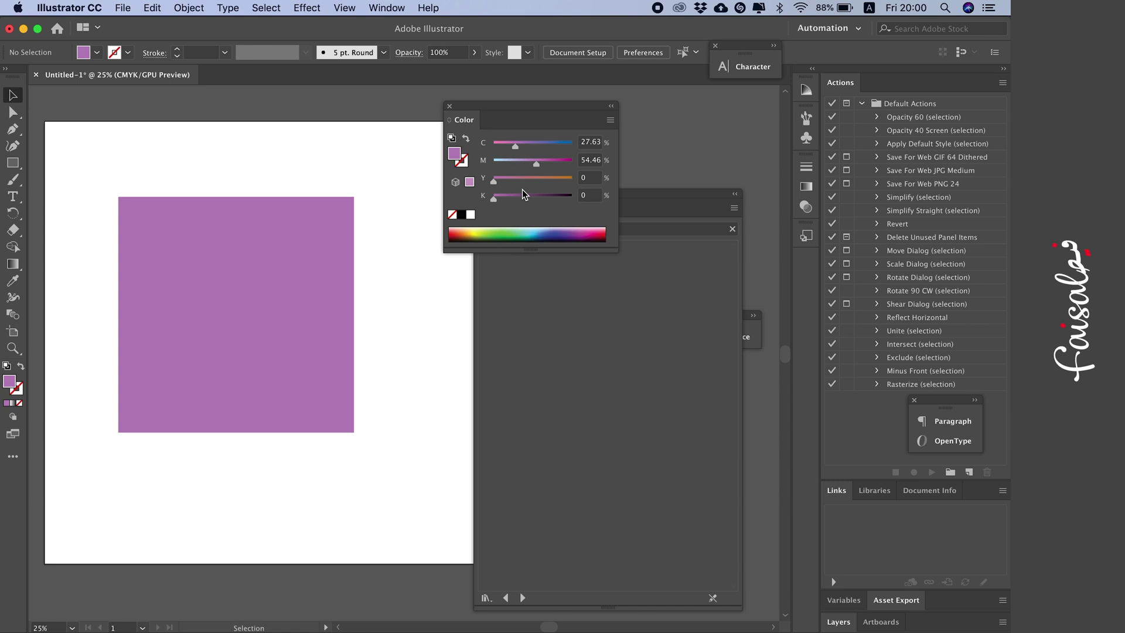